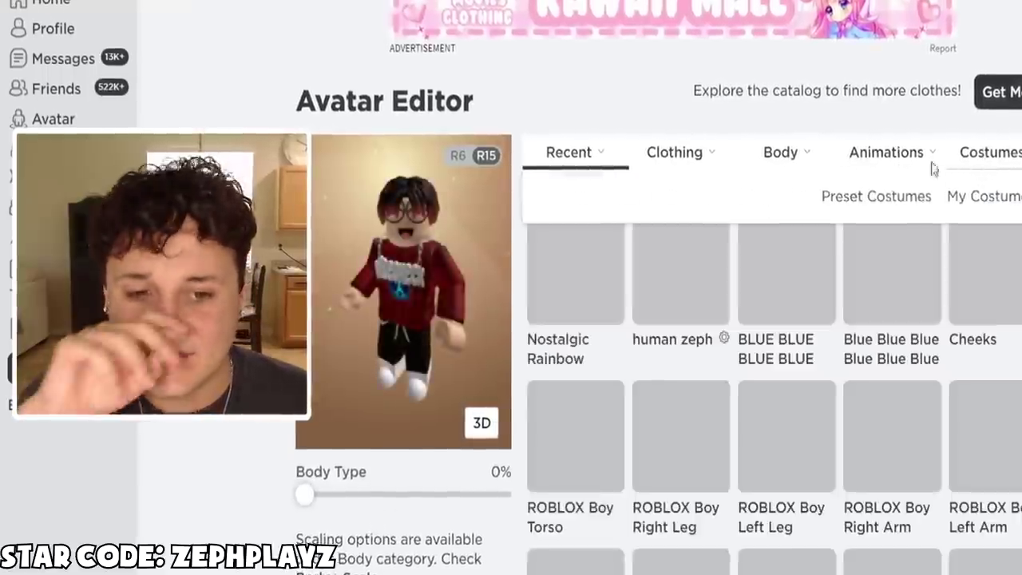
- Open the Preset Costumes list under Avatar > Costumes
mouse_move(922, 177)
mouse_move(970, 201)
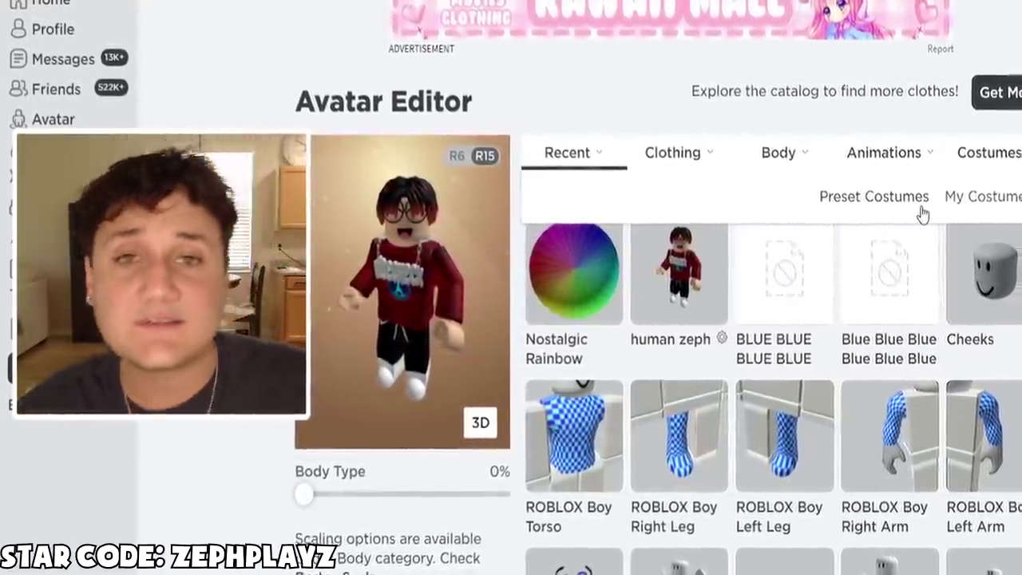
left_click(879, 197)
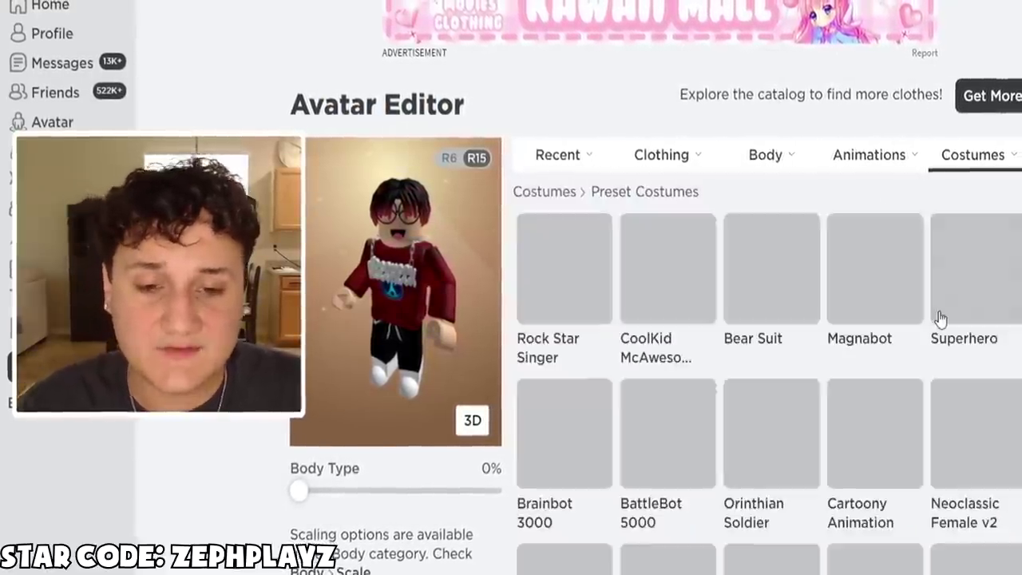
mouse_move(767, 155)
- Browse the preset costume grid and wear a plain costume with a yellow shirt and blocky smiling head
scroll(917, 231, "down", 15)
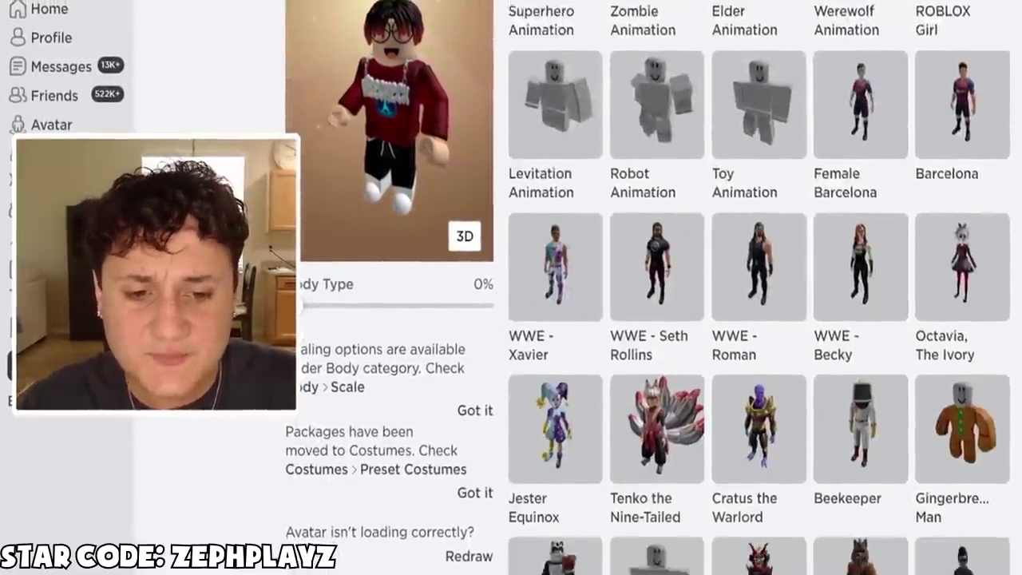
scroll(999, 239, "down", 5)
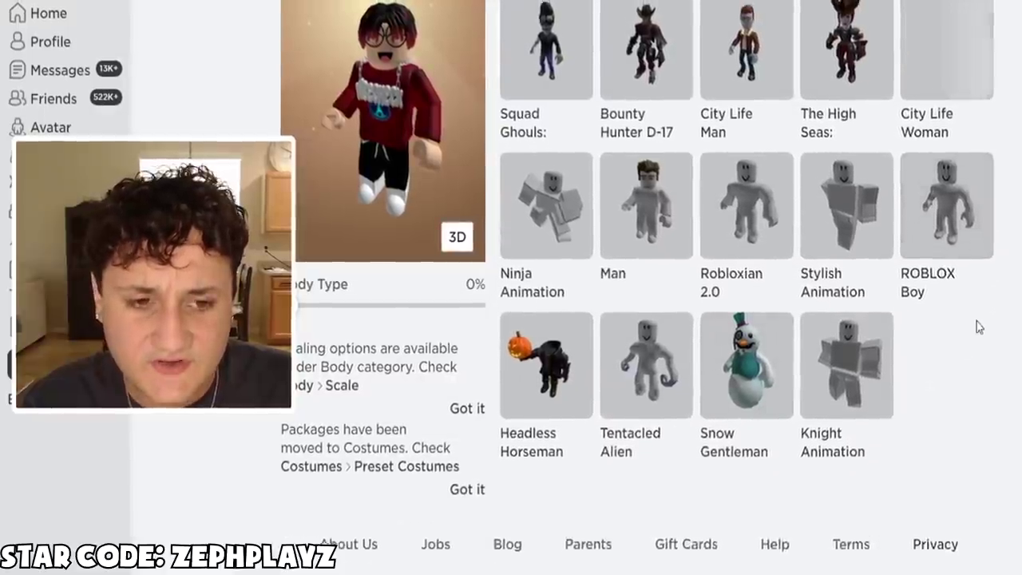
scroll(977, 321, "up", 2)
scroll(972, 334, "up", 5)
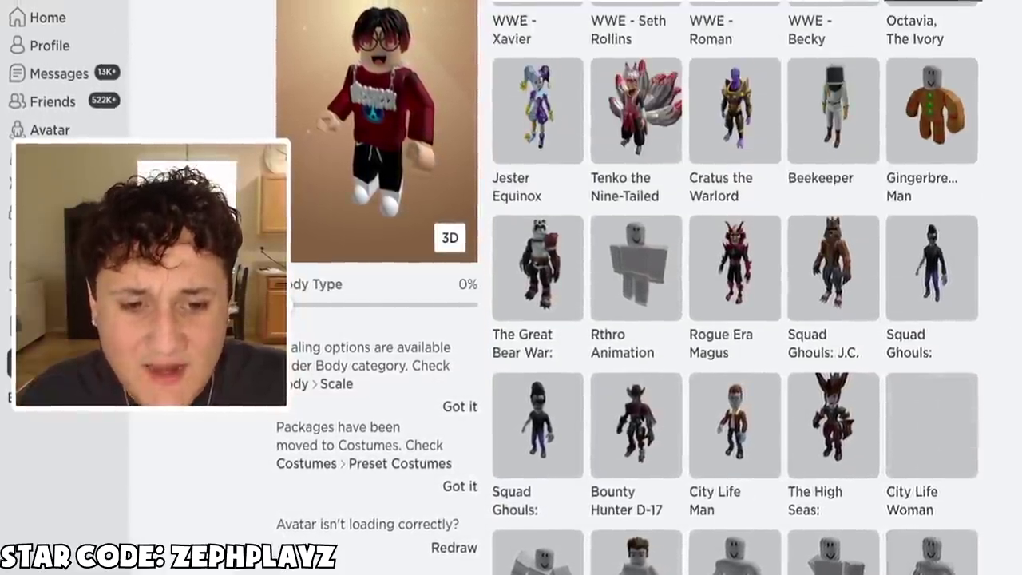
scroll(727, 287, "up", 6)
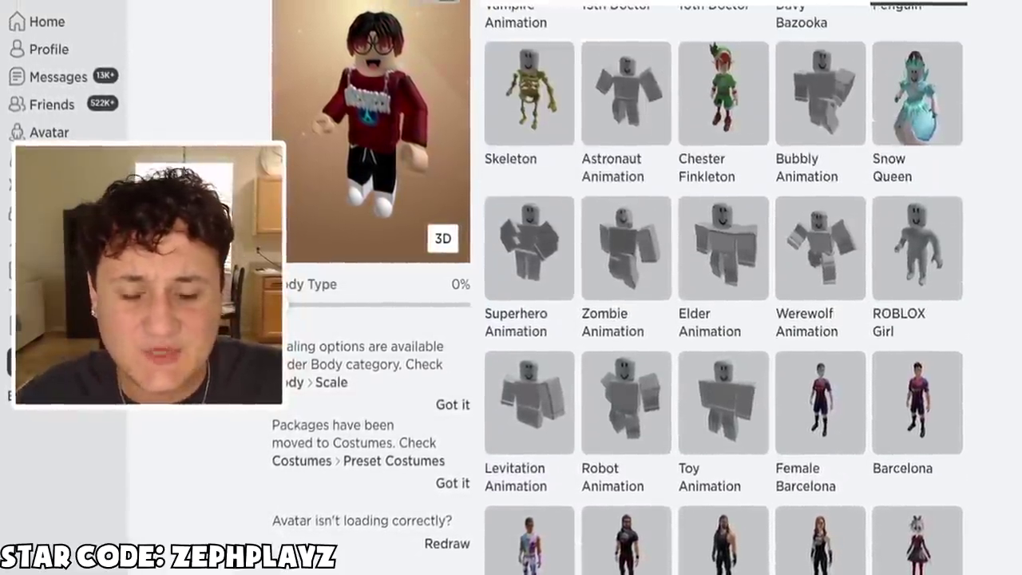
scroll(1015, 337, "up", 7)
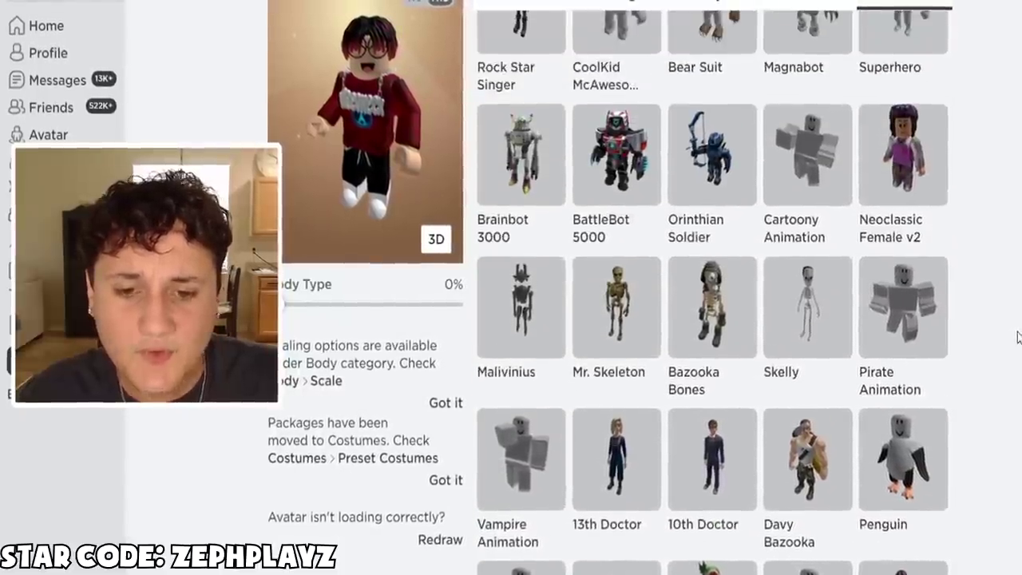
scroll(1016, 338, "up", 1)
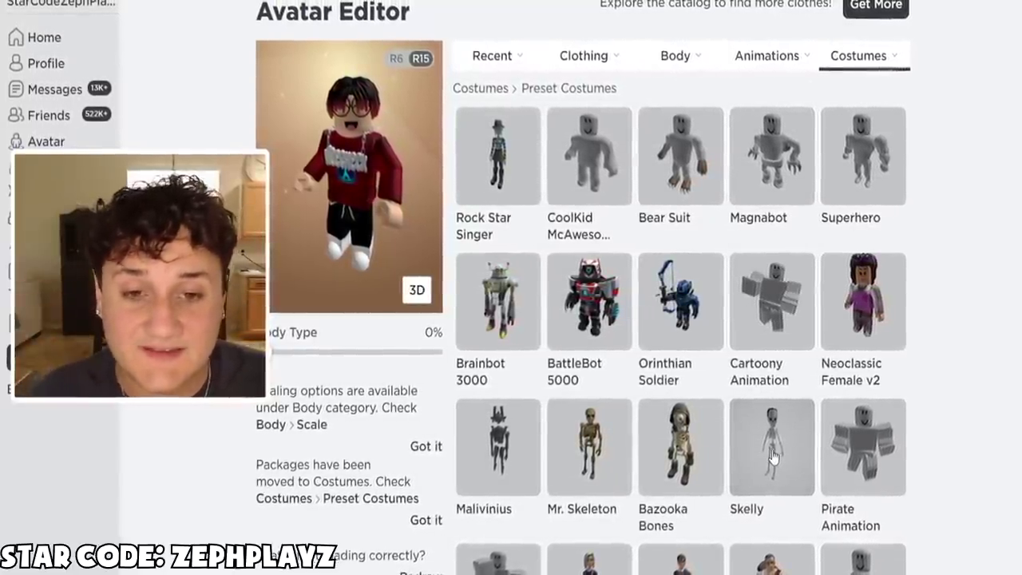
scroll(703, 230, "down", 10)
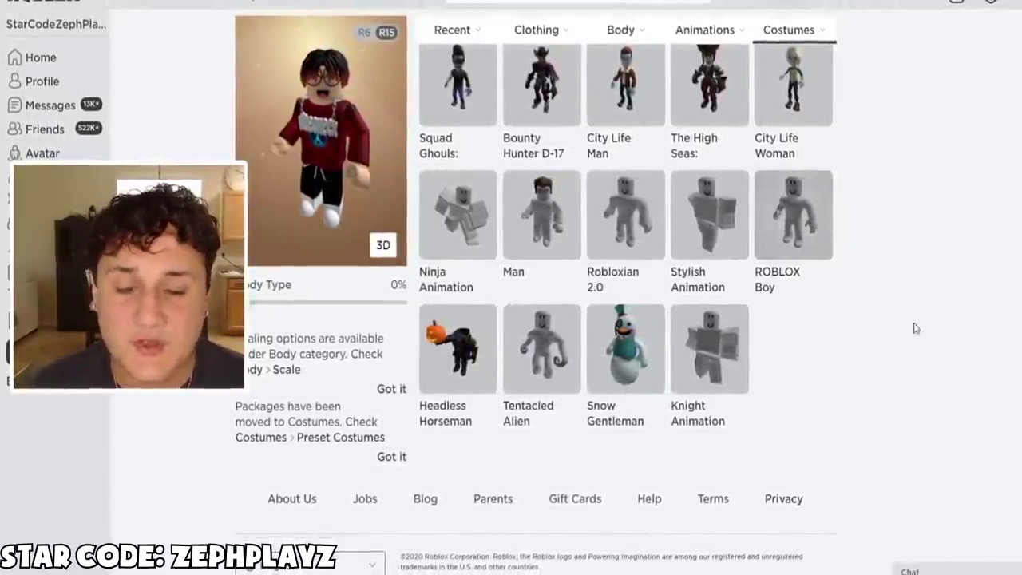
scroll(942, 349, "up", 2)
scroll(943, 351, "up", 5)
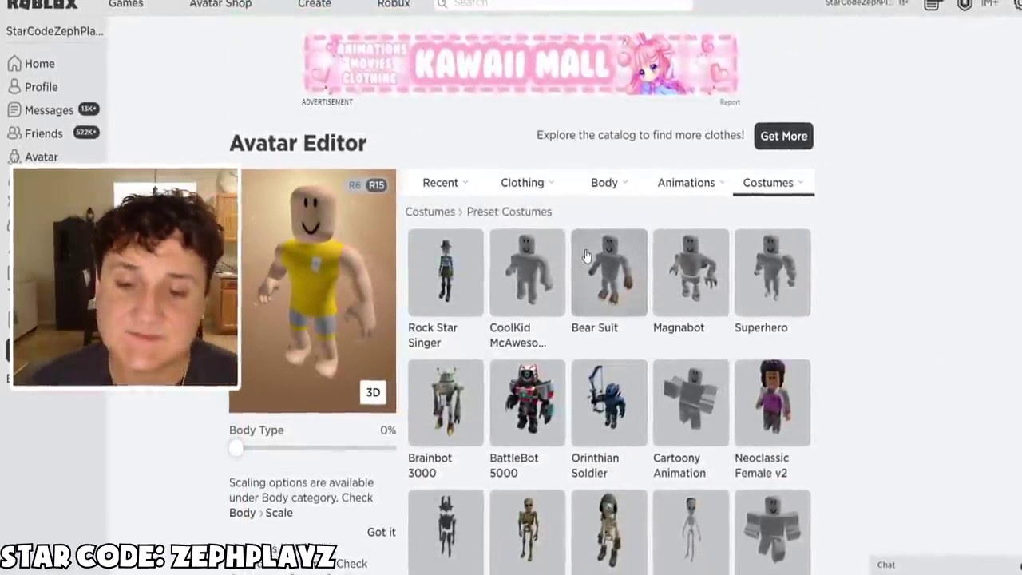
- Show the Body Scale settings (Height 90%, Width 70%, Head 95%, Proportions 0%), then the head list
mouse_move(601, 183)
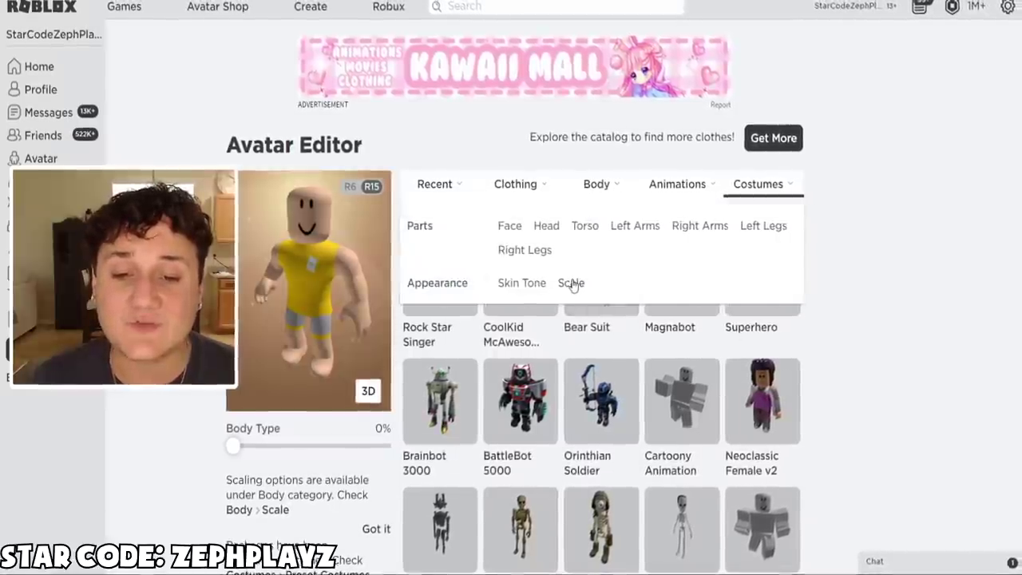
left_click(576, 284)
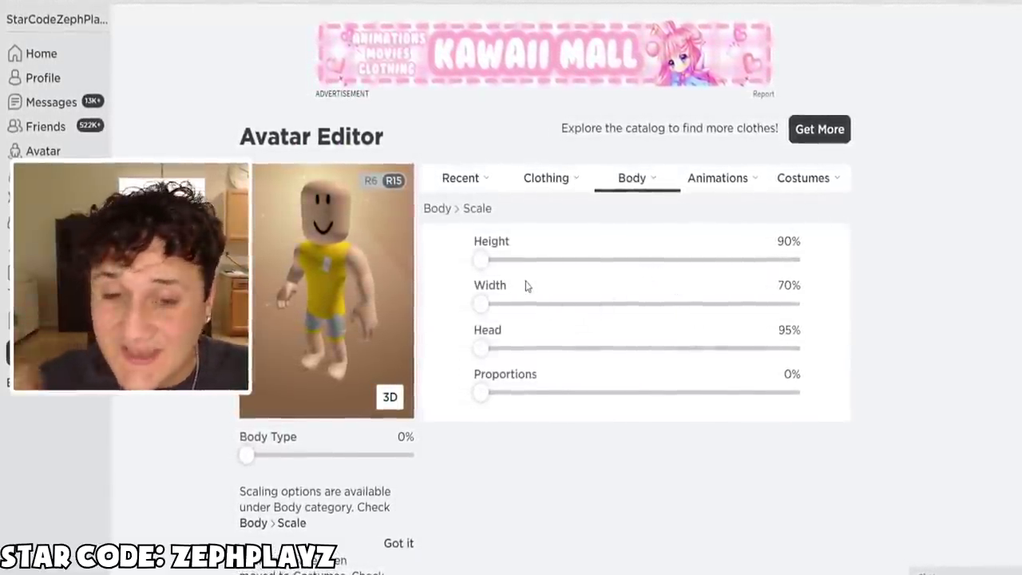
mouse_move(615, 194)
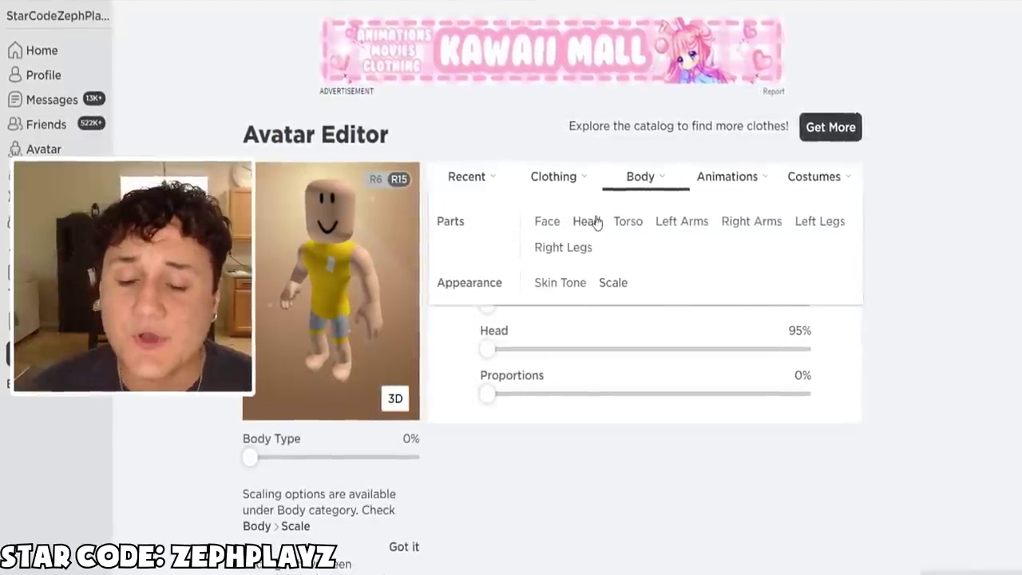
left_click(598, 221)
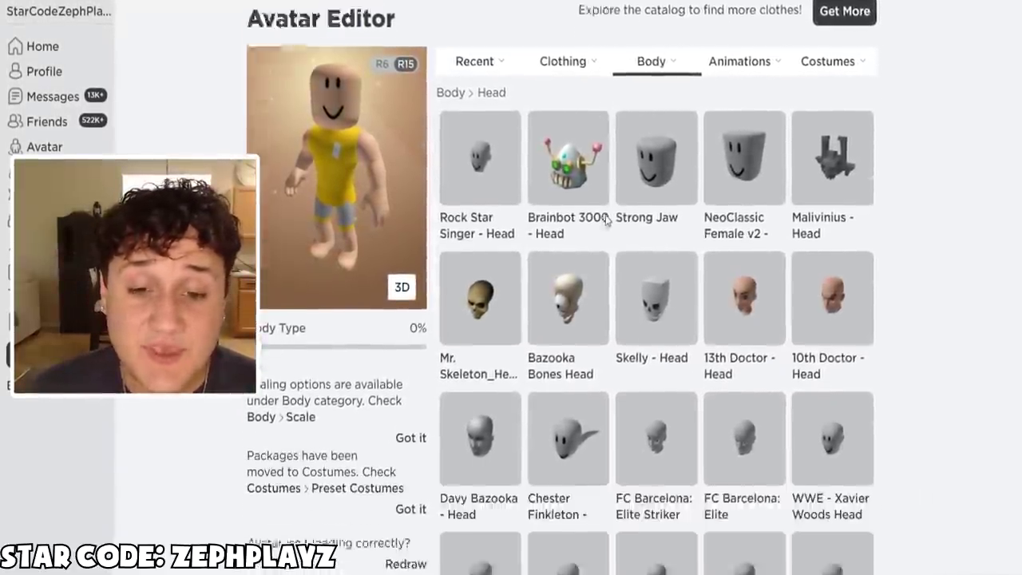
- Equip the Headless Head on the avatar and view its item details
scroll(607, 221, "down", 15)
scroll(609, 220, "up", 12)
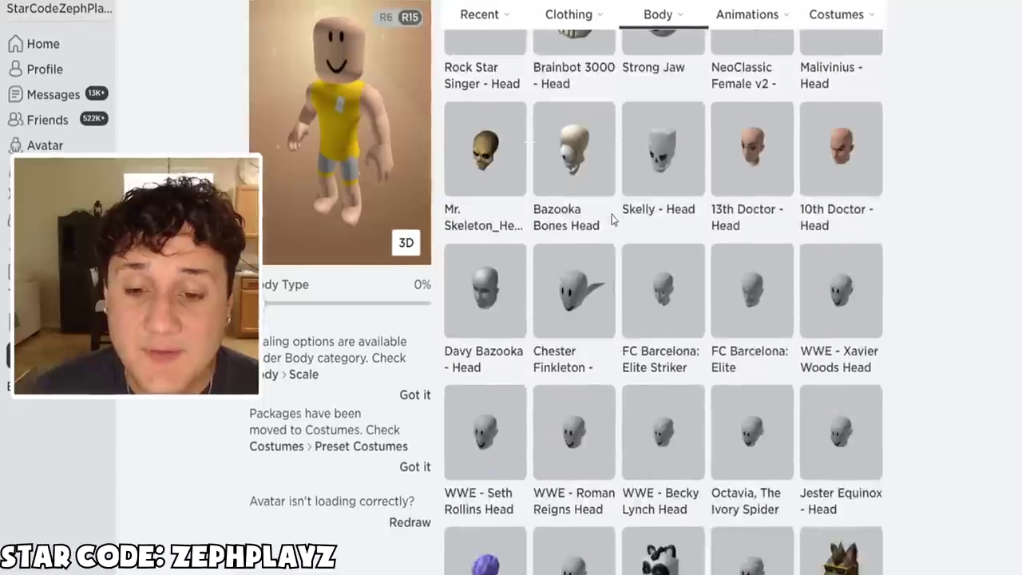
scroll(611, 221, "down", 3)
scroll(615, 221, "down", 2)
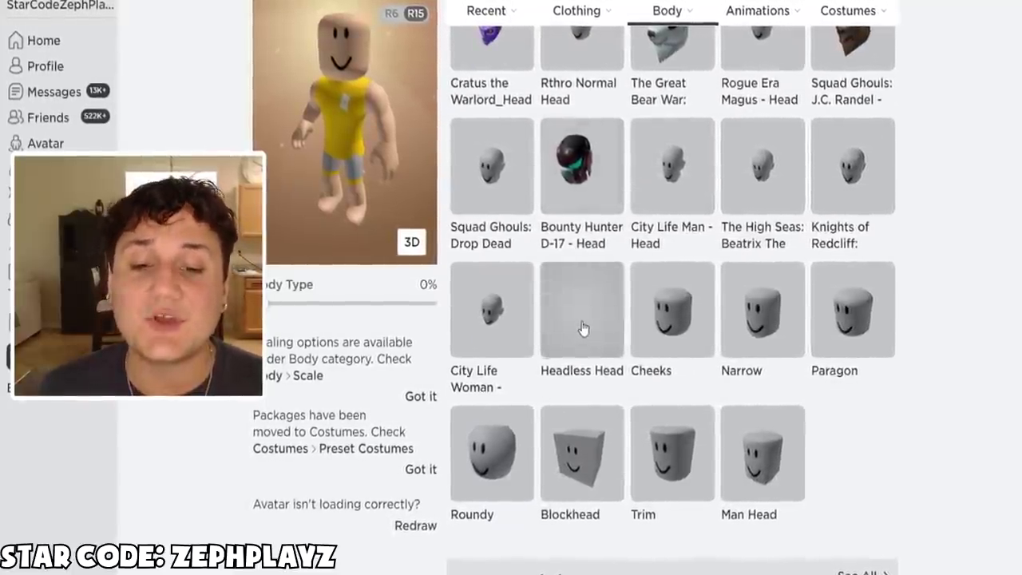
left_click(582, 323)
left_click(583, 370)
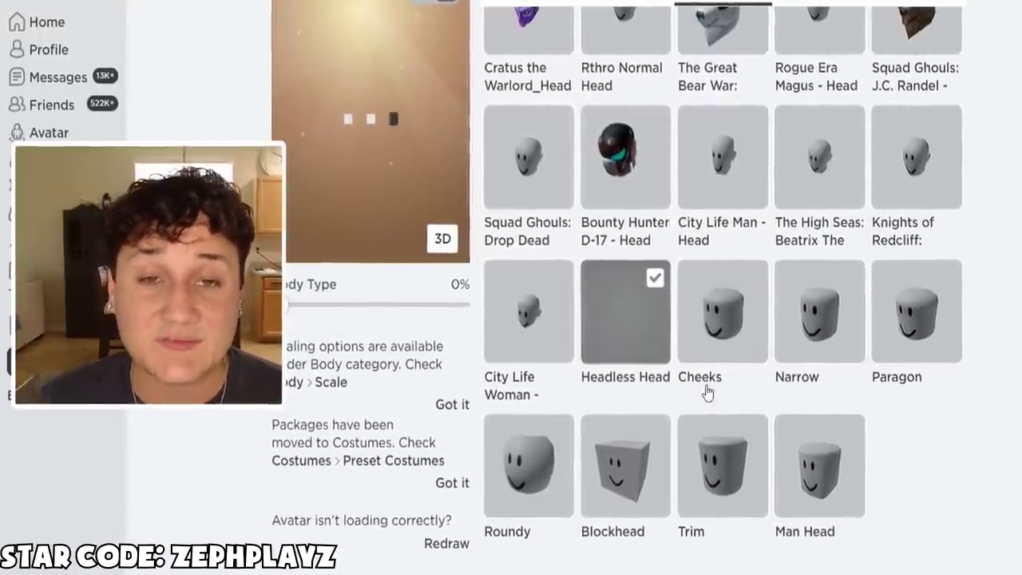
- List all recently used avatar items under Recent > All
scroll(698, 389, "up", 10)
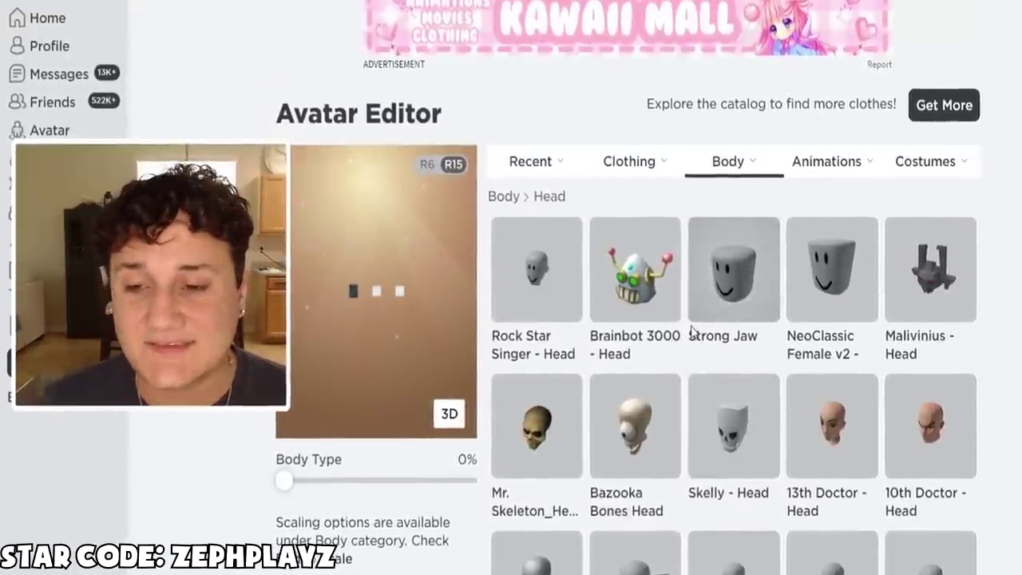
mouse_move(547, 174)
left_click(515, 202)
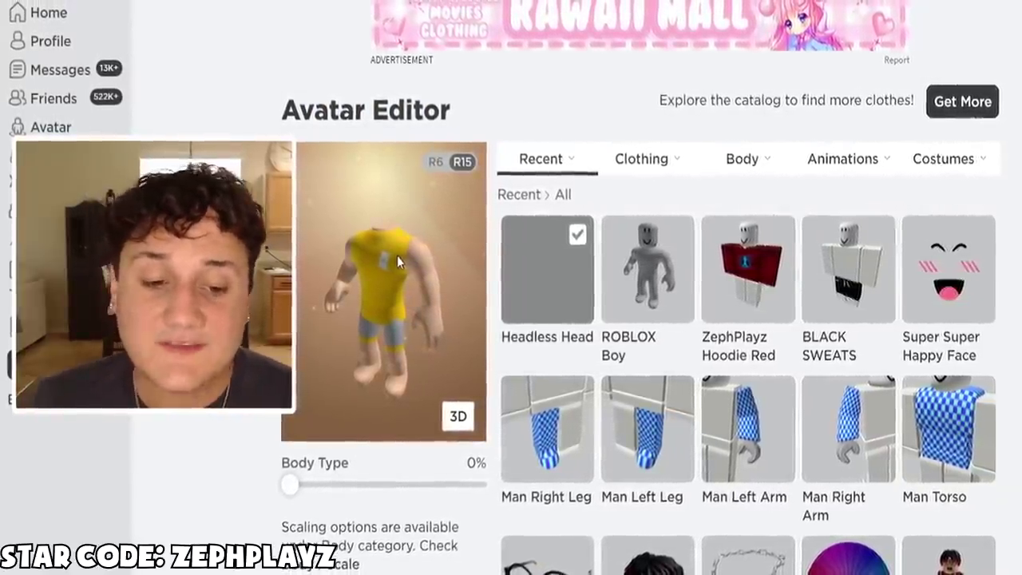
- Browse the Left Arms catalog and equip Skelly - Left Arm on the headless avatar
mouse_move(733, 172)
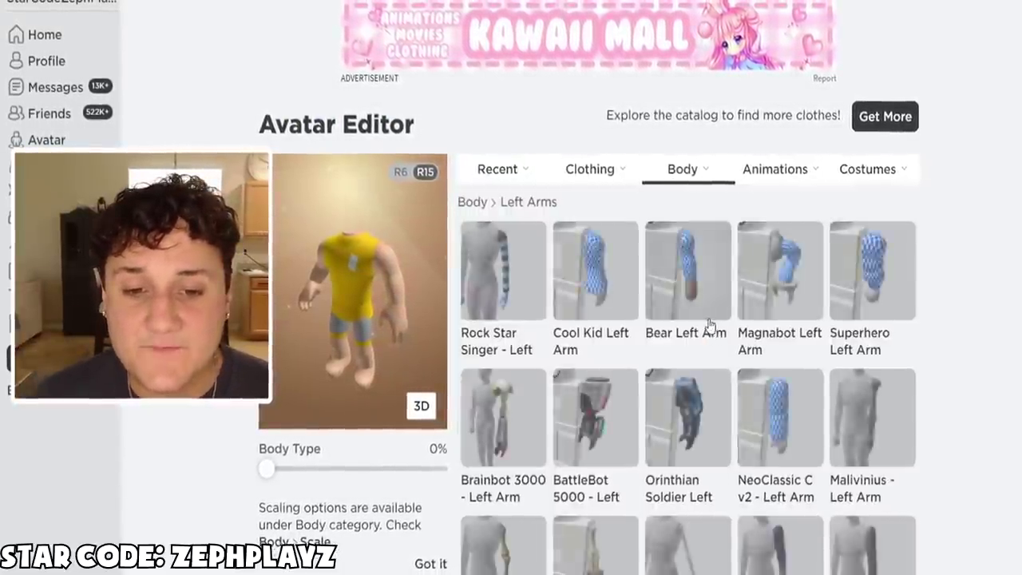
scroll(709, 323, "down", 5)
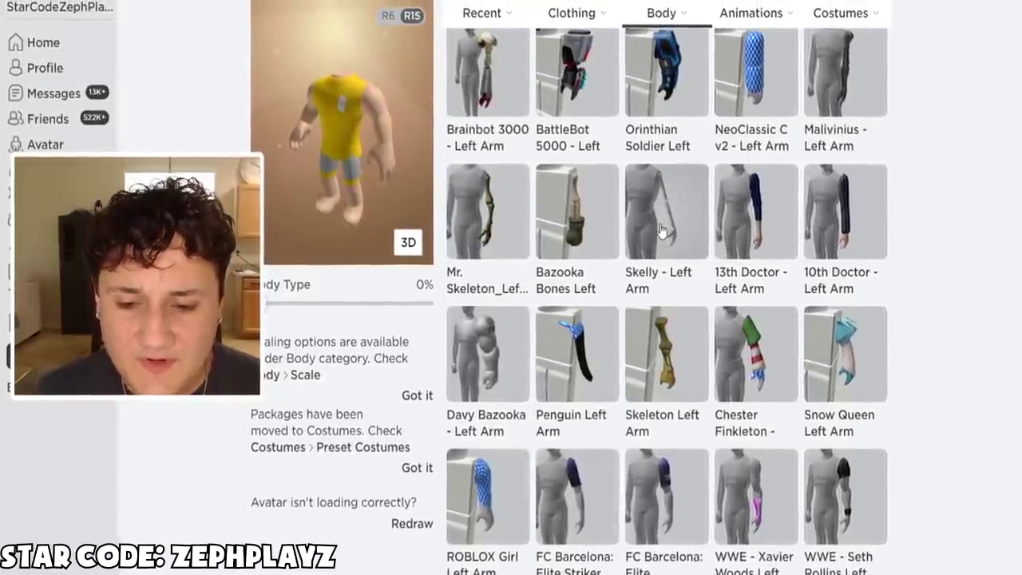
scroll(650, 232, "down", 2)
scroll(651, 231, "up", 2)
scroll(651, 232, "down", 8)
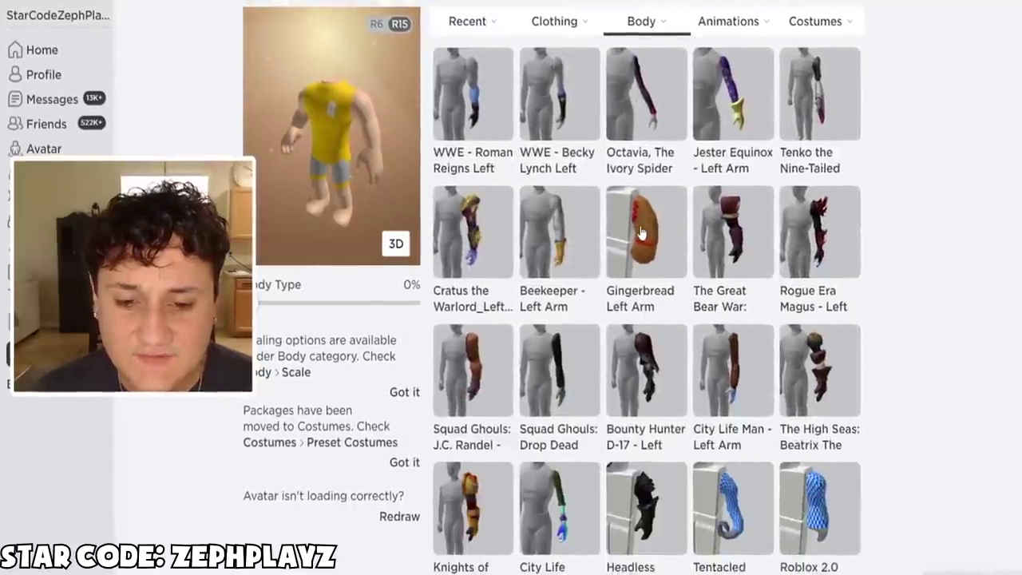
scroll(641, 232, "down", 3)
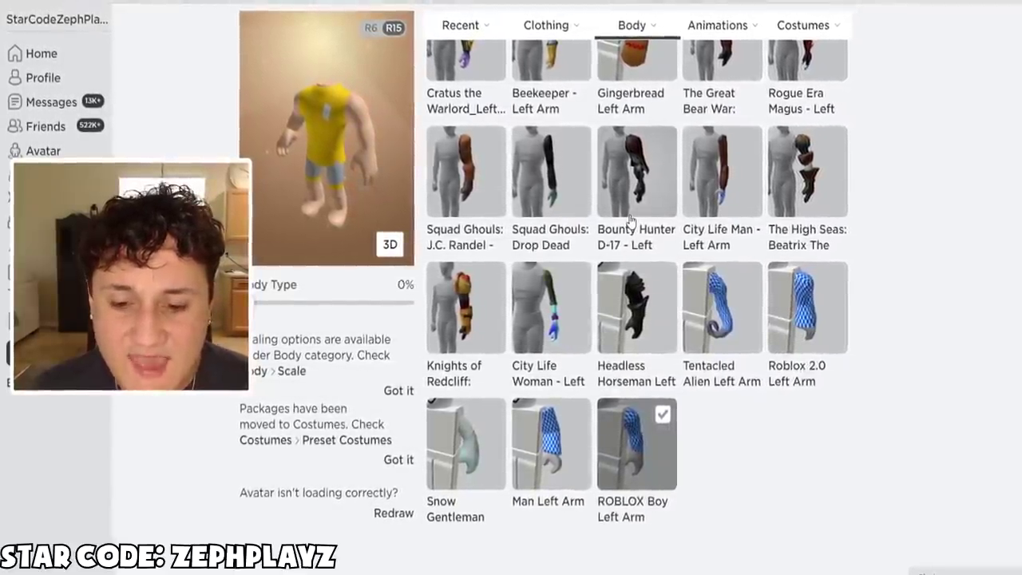
scroll(631, 220, "up", 10)
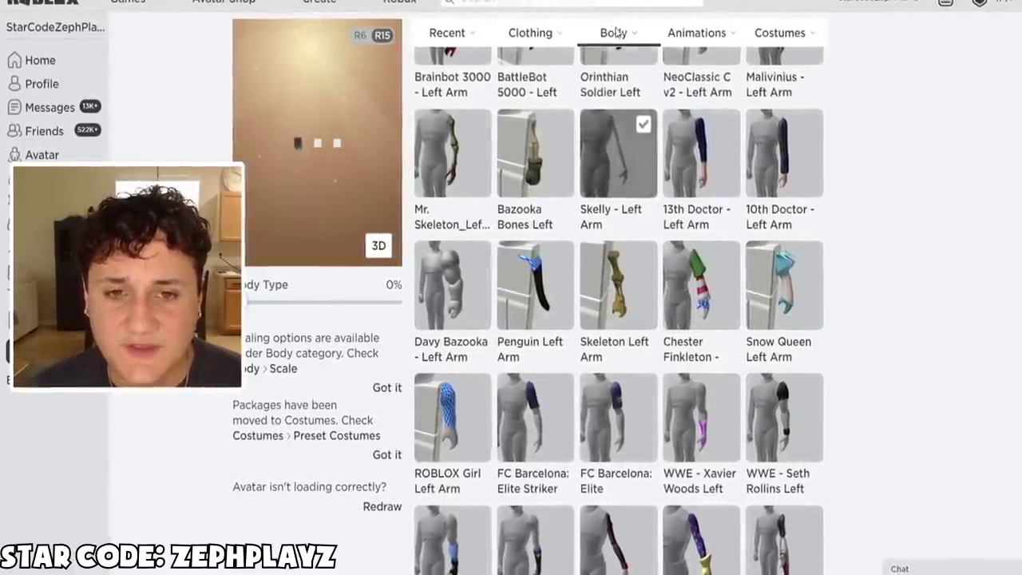
left_click(717, 76)
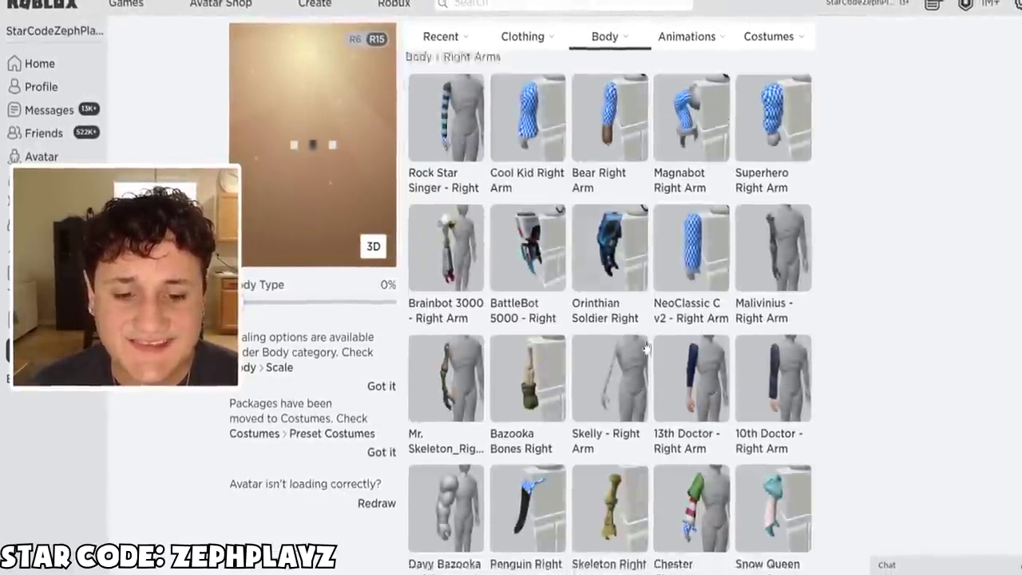
- Equip Skelly - Right Arm from the Right Arms catalog
scroll(598, 240, "down", 3)
left_click(598, 240)
scroll(597, 239, "up", 5)
mouse_move(418, 215)
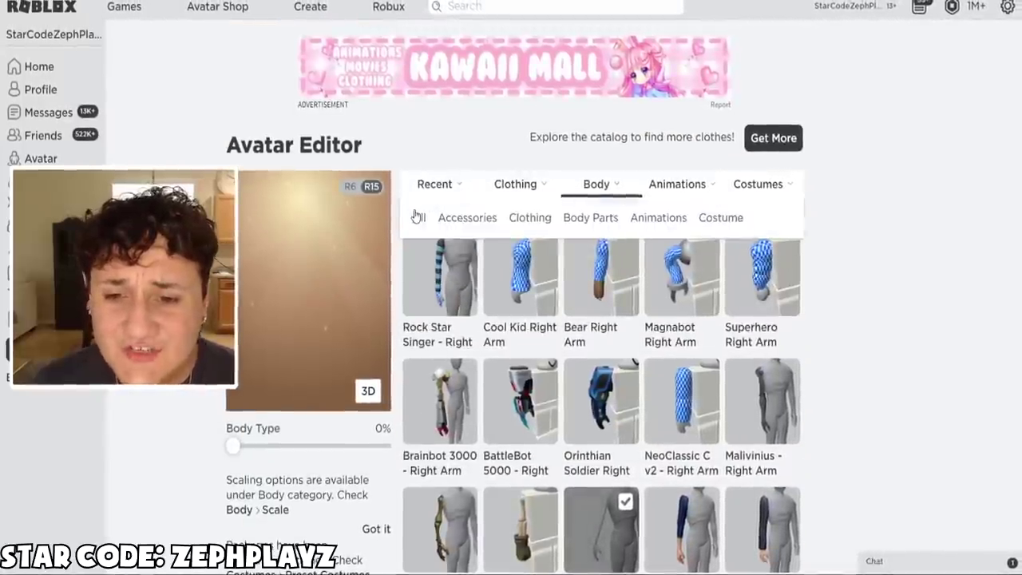
scroll(438, 263, "down", 5)
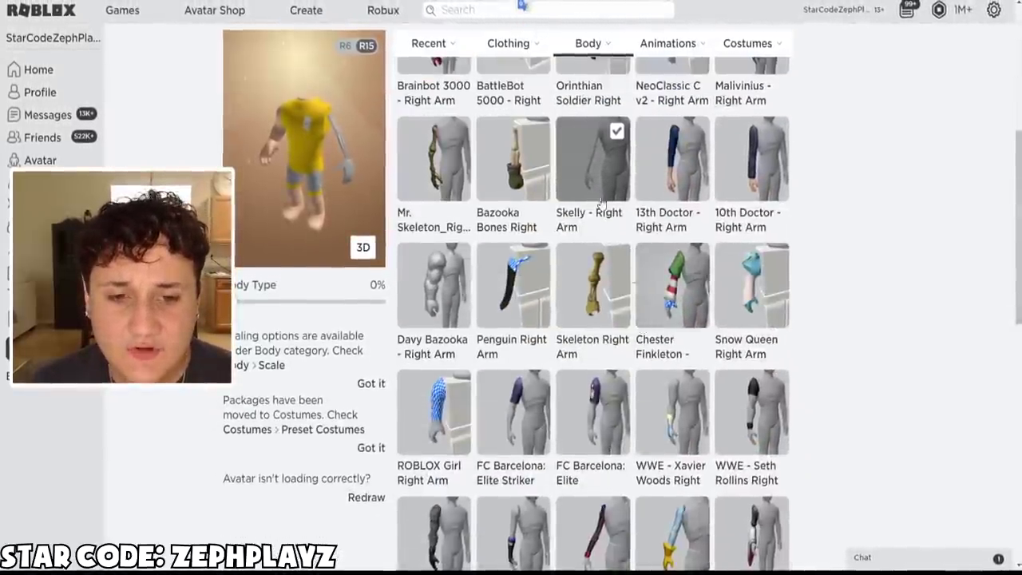
scroll(591, 172, "up", 5)
- Revisit the Left Arms catalog, then list all recent items showing both Skelly arms and Headless Head
mouse_move(477, 188)
mouse_move(608, 204)
left_click(619, 228)
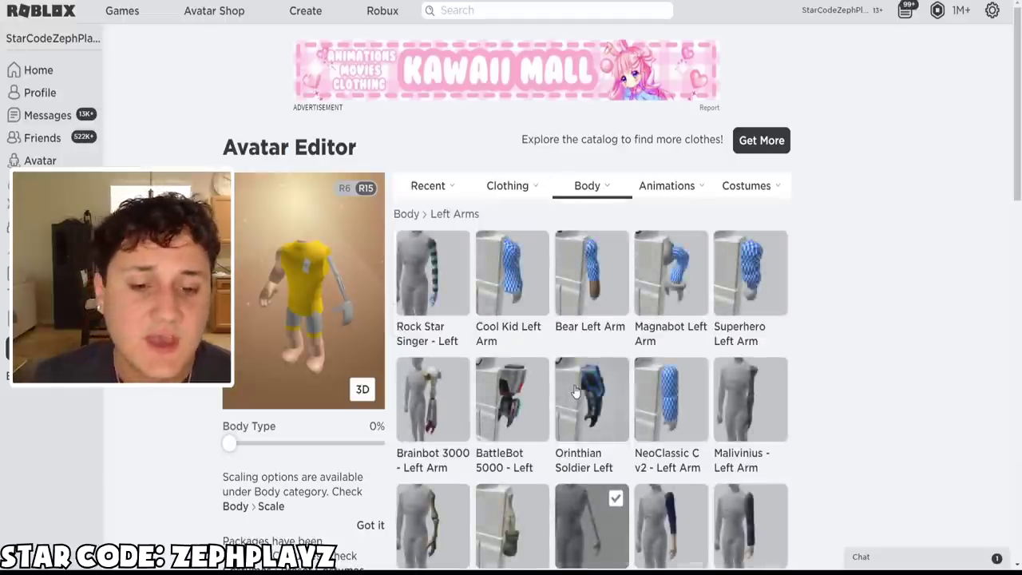
scroll(595, 355, "down", 3)
scroll(599, 364, "up", 3)
mouse_move(428, 185)
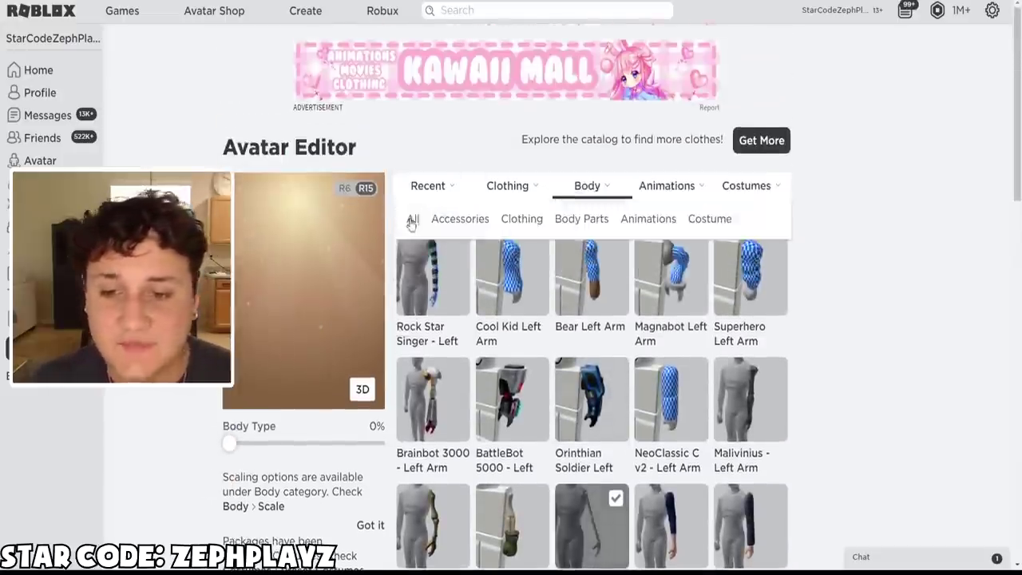
left_click(411, 220)
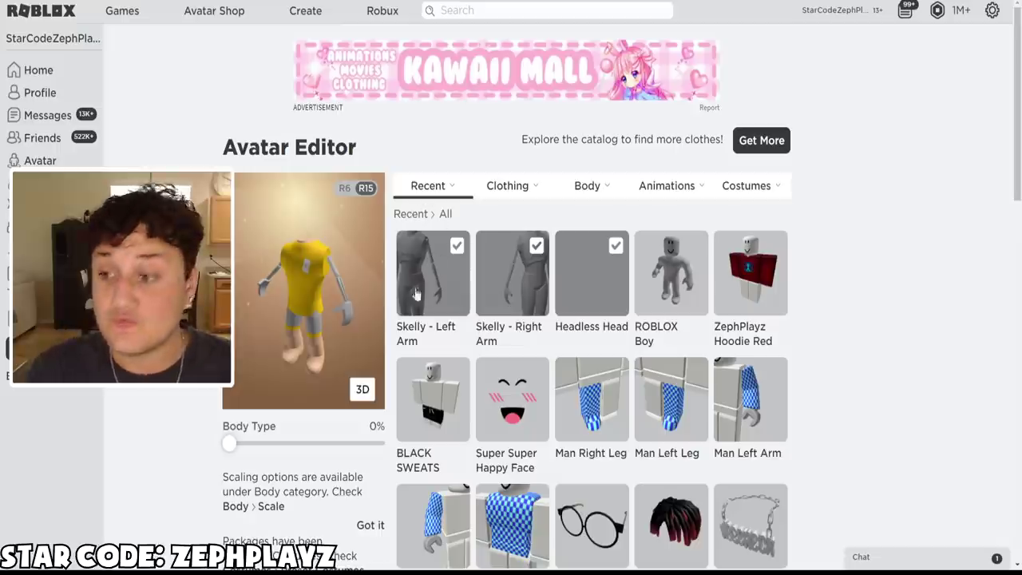
- Zoom the page in with Ctrl+plus, then back to normal size with Ctrl+minus
key("ctrl+plus")
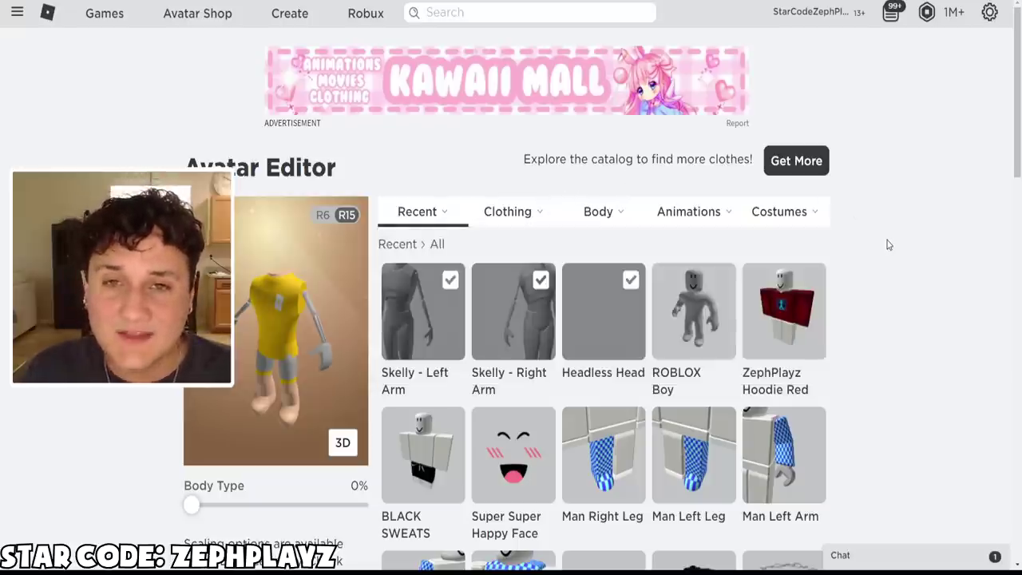
key("ctrl+minus")
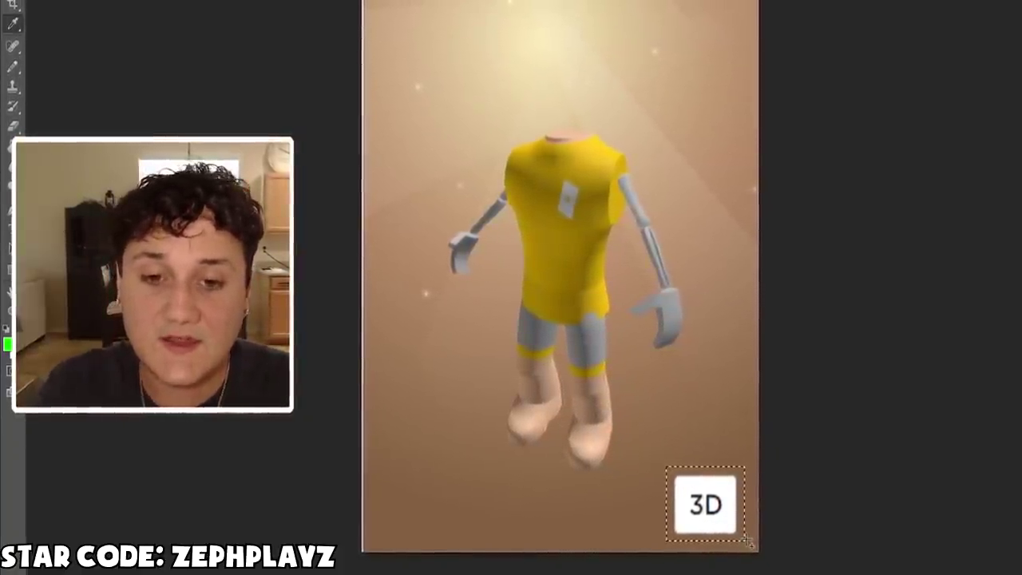
- Fill away the 3D badge, deselect, and lasso a closed outline around the headless avatar
key("Delete")
key("ctrl+d")
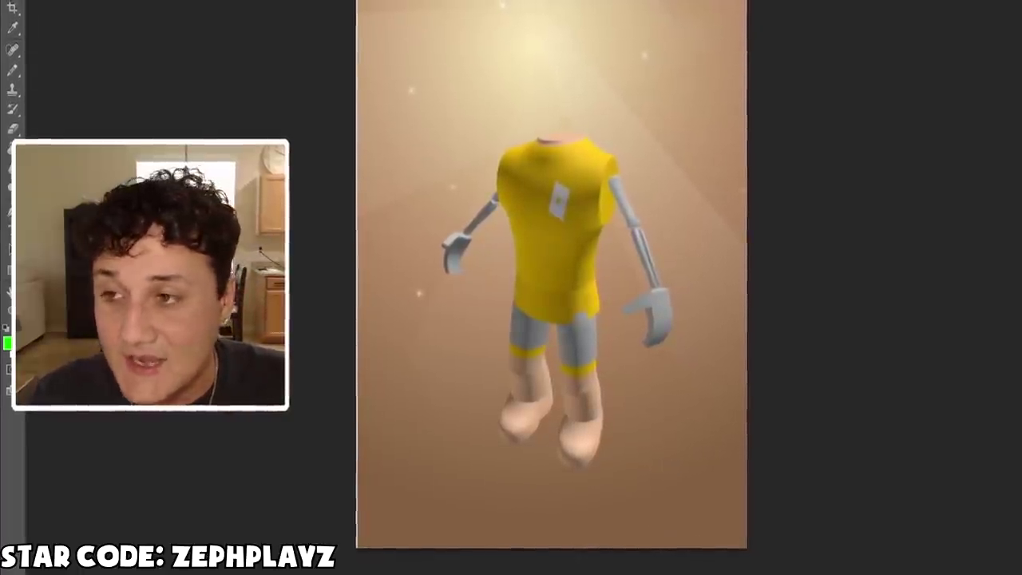
mouse_move(489, 446)
left_mouse_down()
mouse_move(490, 242)
mouse_move(479, 219)
mouse_move(470, 218)
mouse_move(434, 290)
mouse_move(405, 278)
mouse_move(418, 234)
mouse_move(451, 194)
mouse_move(446, 173)
mouse_move(474, 156)
mouse_move(511, 158)
mouse_move(535, 174)
mouse_move(574, 284)
left_mouse_up()
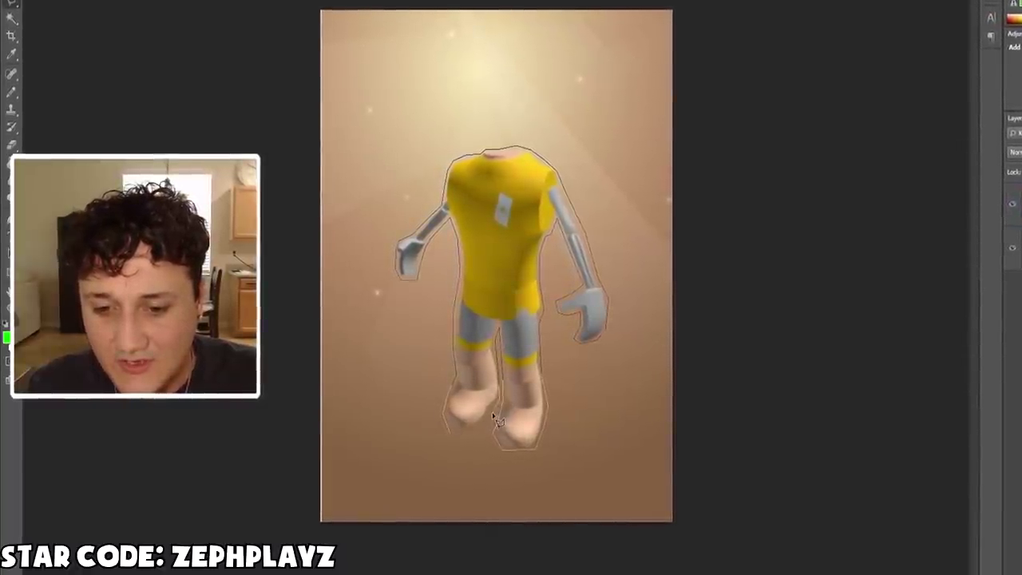
left_click(484, 444)
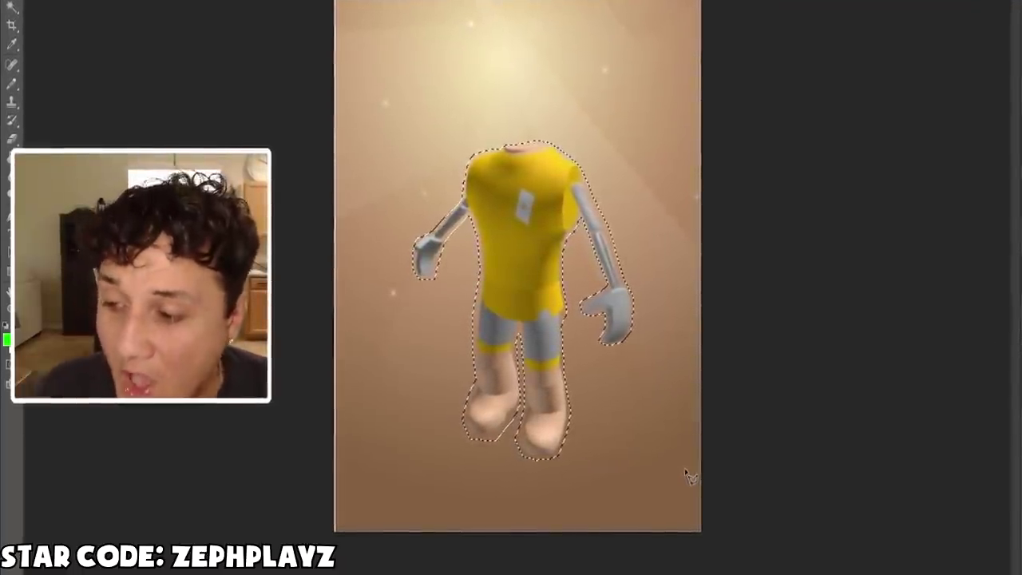
- Zoom in and out on the canvas to check the selection edges around the avatar
scroll(563, 202, "up", 3)
scroll(511, 74, "up", 3)
scroll(517, 120, "down", 8)
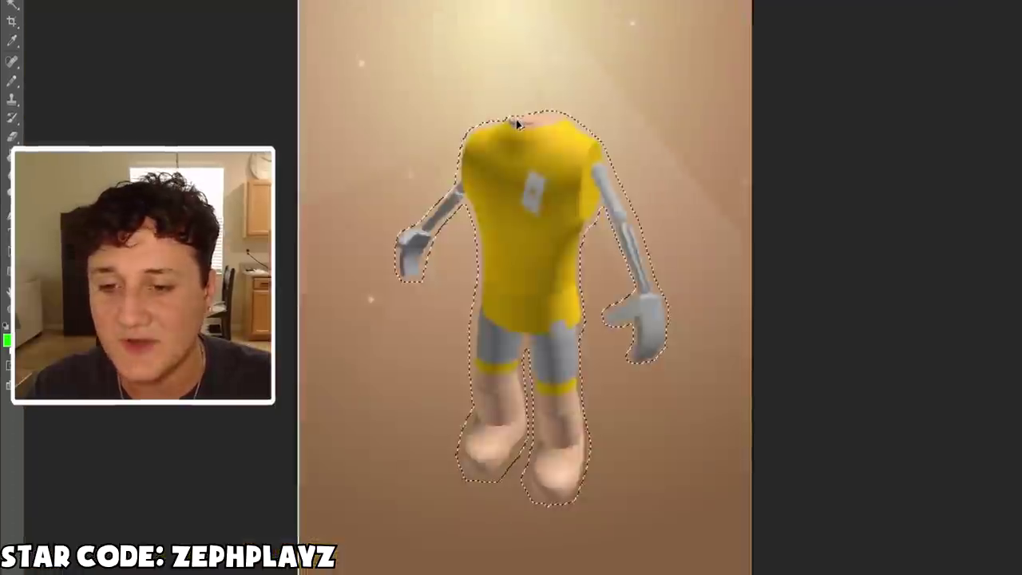